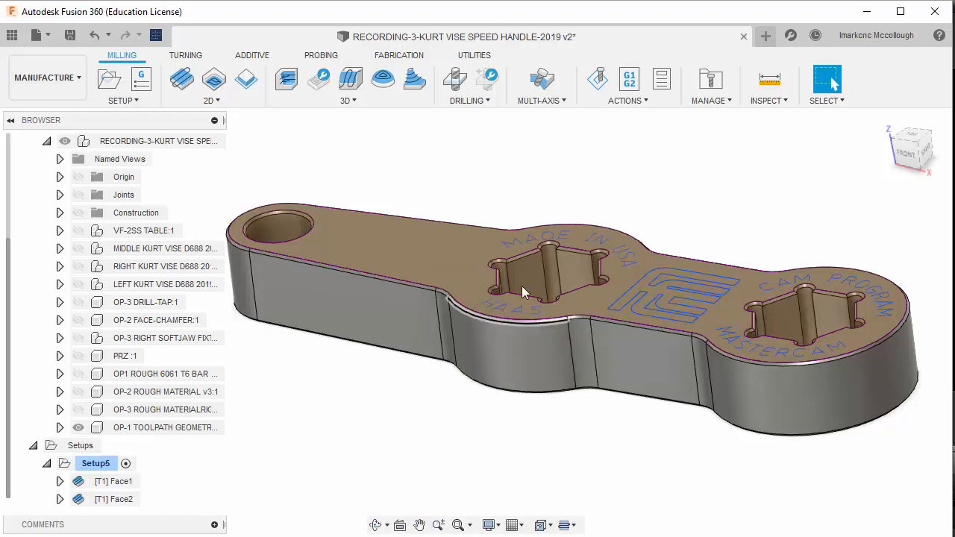
# Start a Drill operation using tool 14, the 1/8" 118° drill from the AMERICAN ROUTER 9X6 library
pyautogui.click(553, 259)
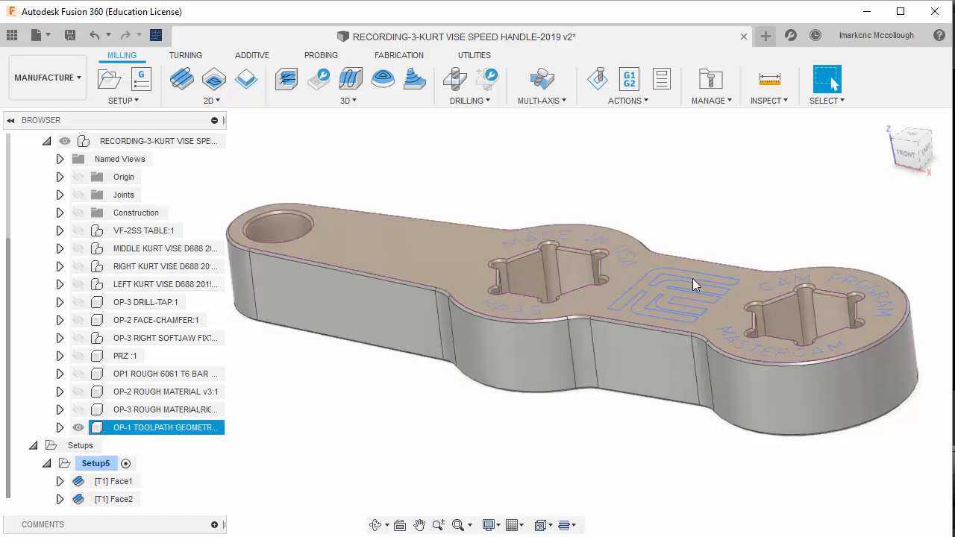
pyautogui.click(567, 215)
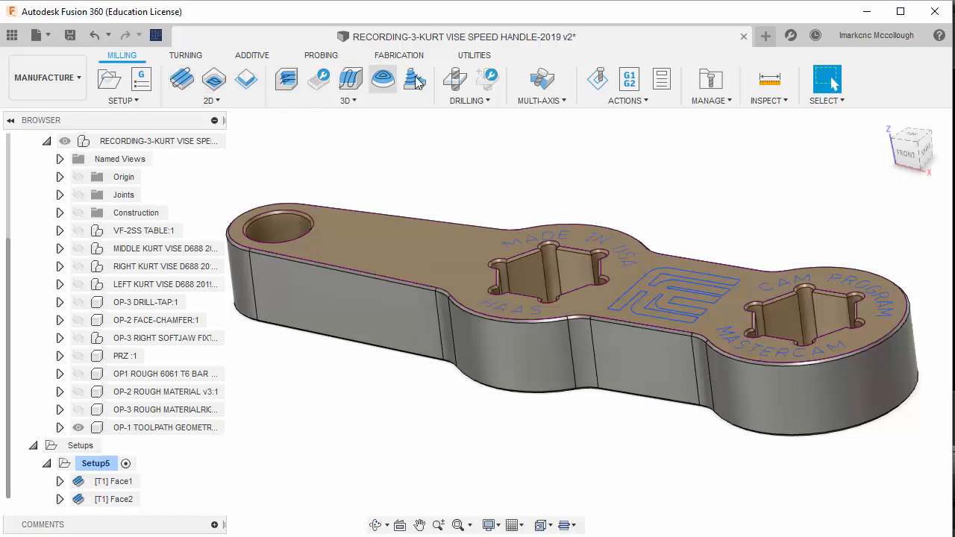
pyautogui.click(455, 80)
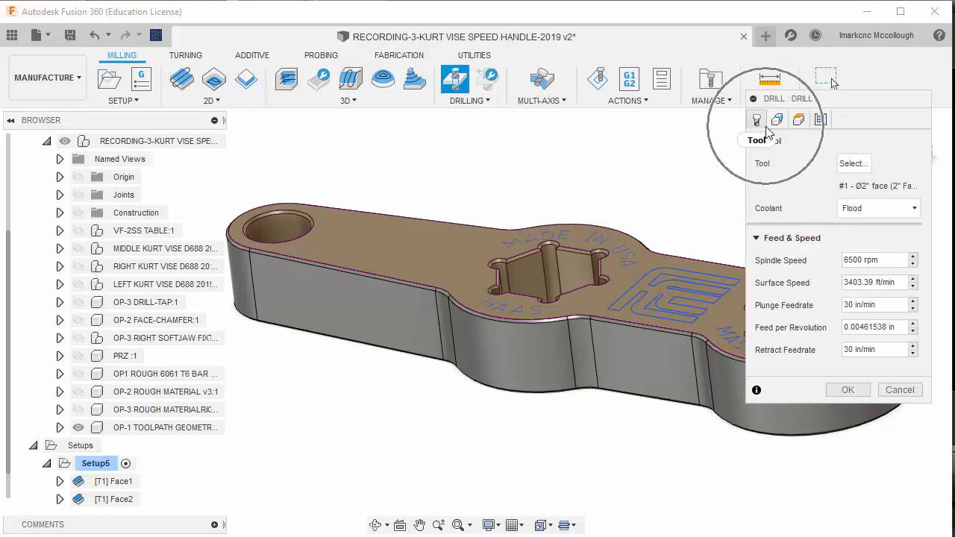
pyautogui.click(851, 164)
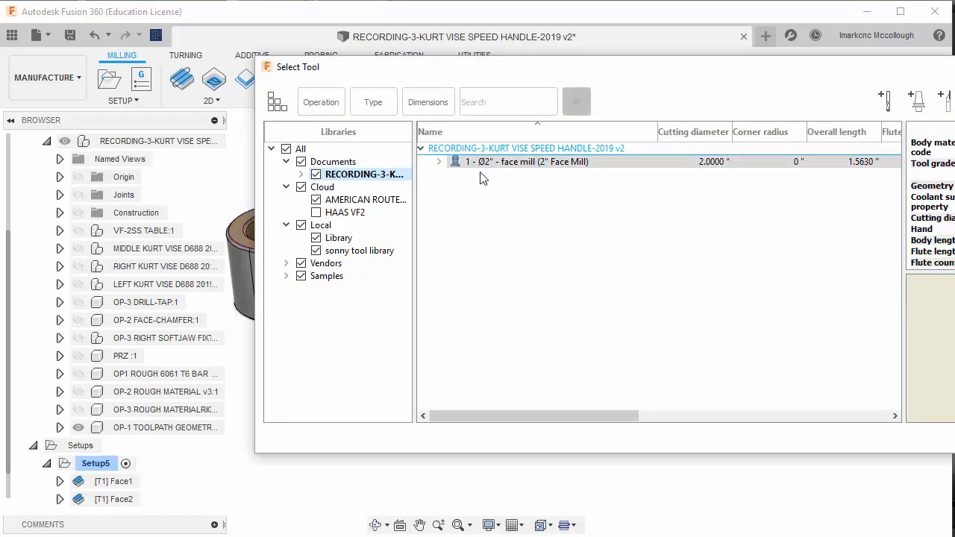
pyautogui.click(358, 200)
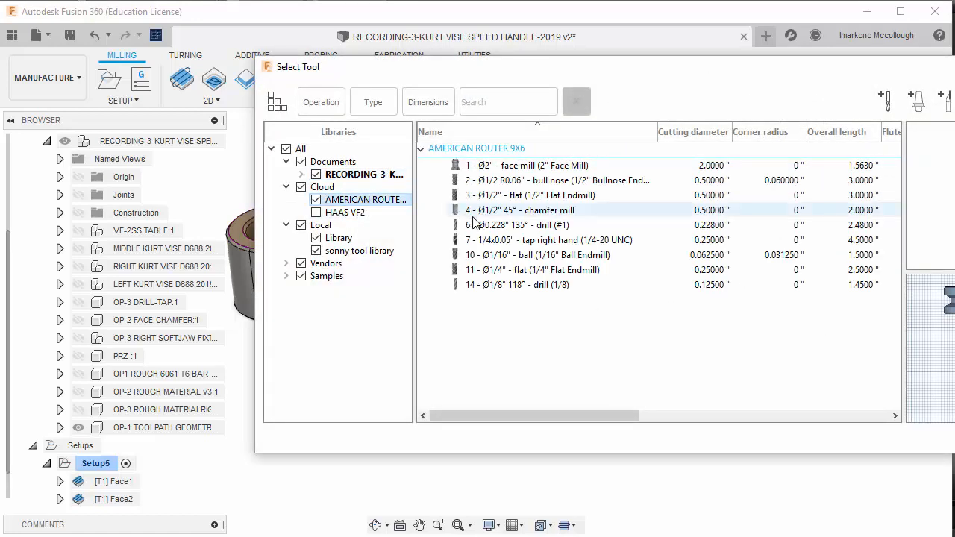
pyautogui.click(521, 286)
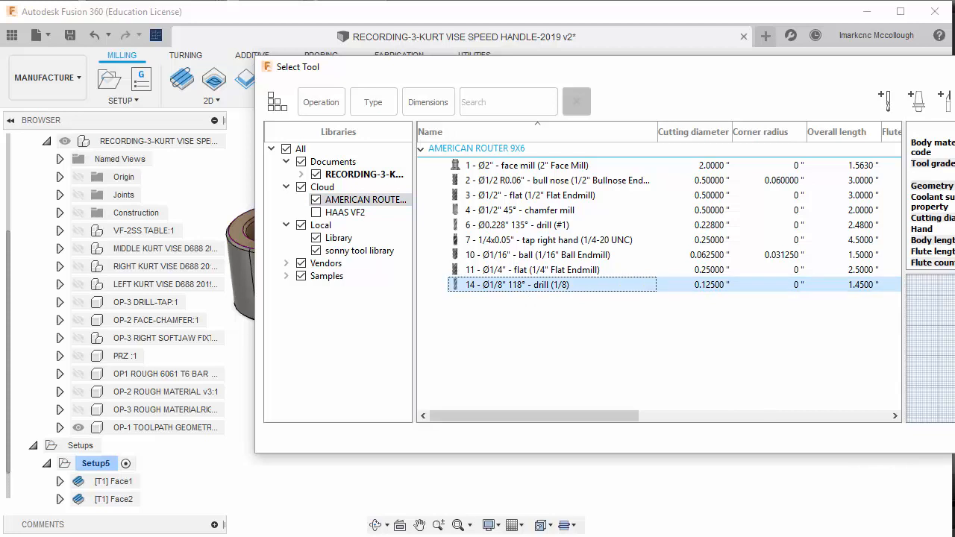
pyautogui.click(954, 438)
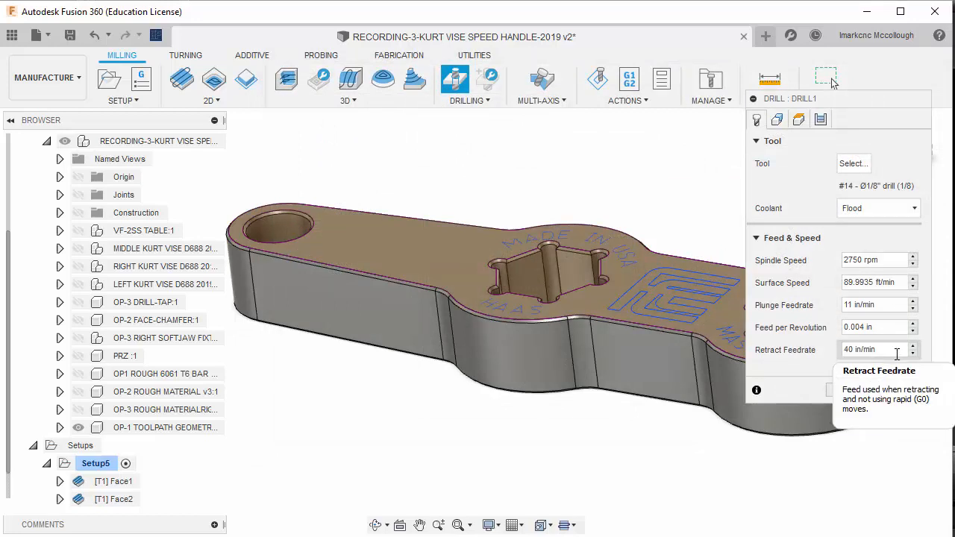
# Select the six corner hole faces of the middle hexagonal pocket as drill geometry
pyautogui.click(779, 127)
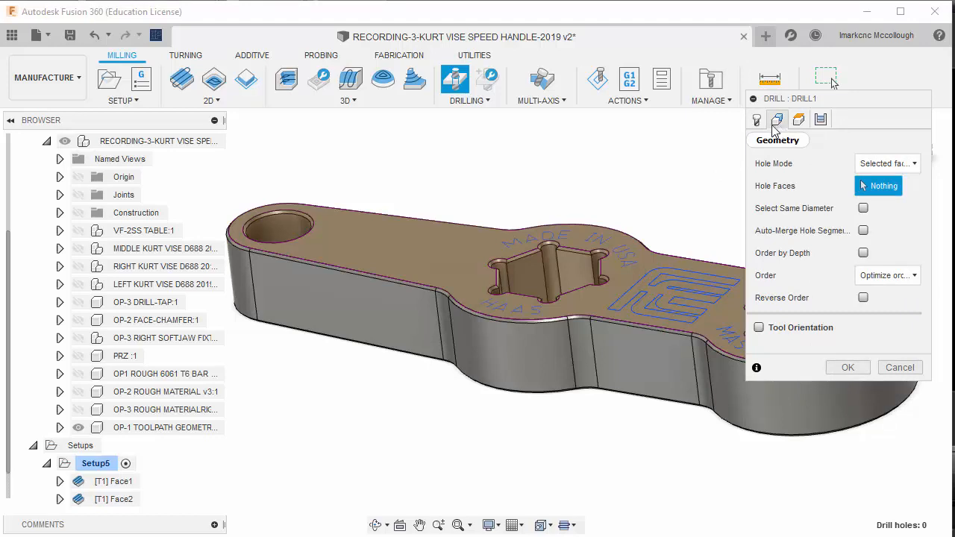
pyautogui.scroll(-1, 656, 213)
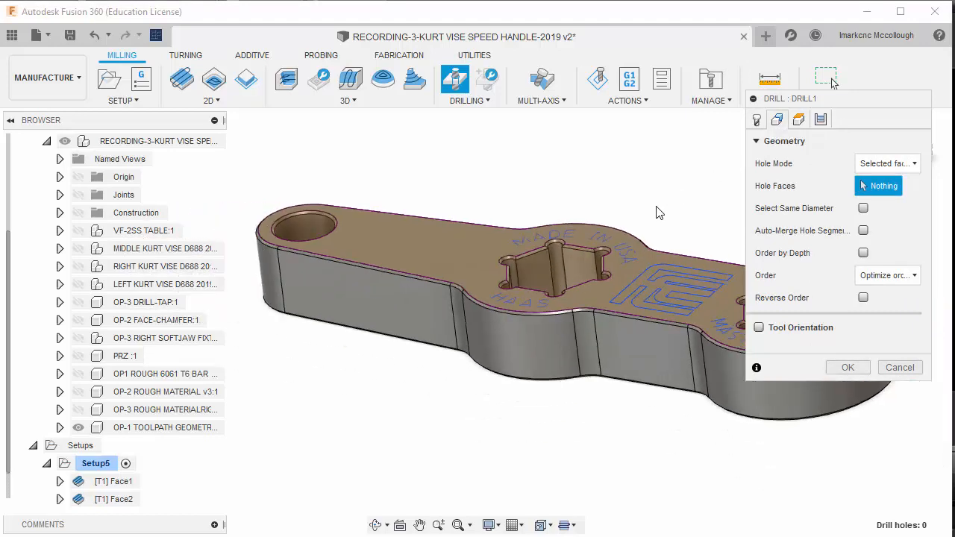
pyautogui.scroll(-1, 656, 215)
pyautogui.moveTo(660, 217); pyautogui.dragTo(522, 250, button='middle')
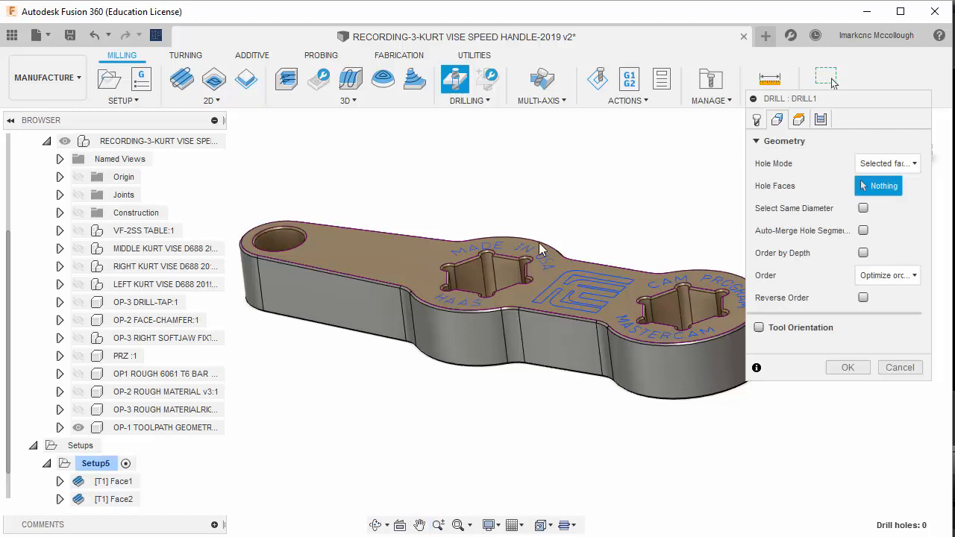
pyautogui.click(485, 261)
pyautogui.keyDown('shift'); pyautogui.moveTo(636, 182); pyautogui.dragTo(336, 303, button='middle'); pyautogui.keyUp('shift')
pyautogui.click(475, 271)
pyautogui.click(480, 283)
pyautogui.click(481, 291)
pyautogui.click(504, 322)
pyautogui.click(498, 350)
# Add the six corner hole faces of the end hexagonal pocket to the drill geometry
pyautogui.click(309, 340)
pyautogui.click(282, 356)
pyautogui.click(316, 354)
pyautogui.click(320, 263)
pyautogui.click(337, 299)
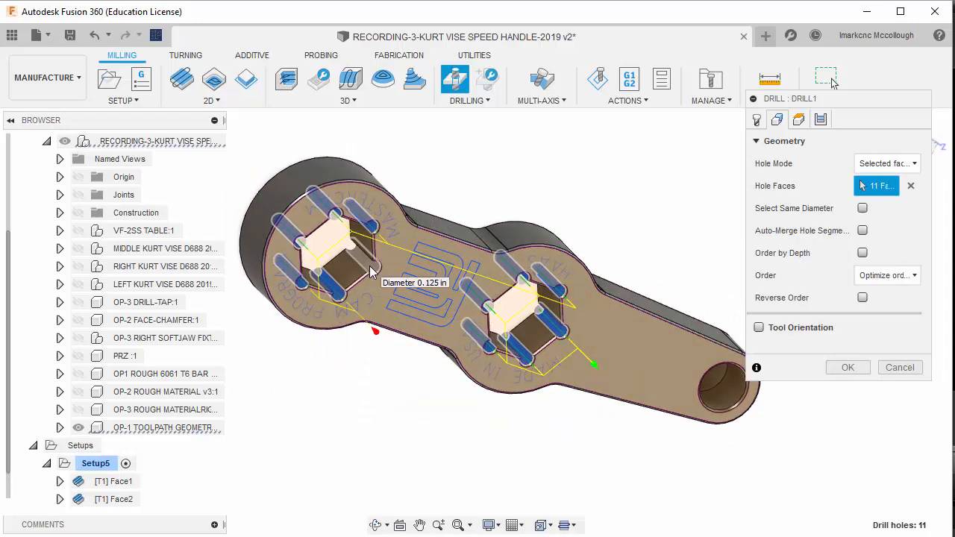
pyautogui.click(369, 266)
pyautogui.moveTo(816, 99); pyautogui.dragTo(820, 171)
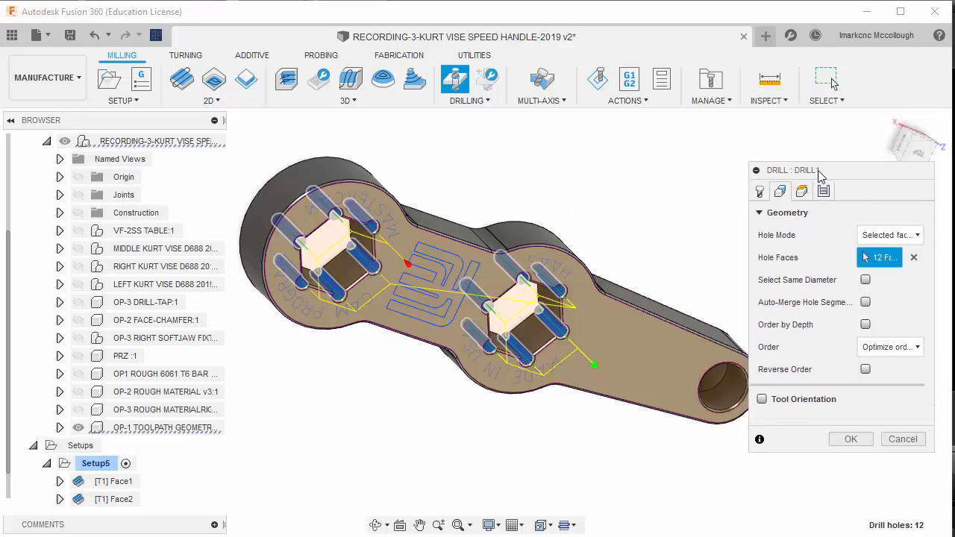
pyautogui.click(886, 120)
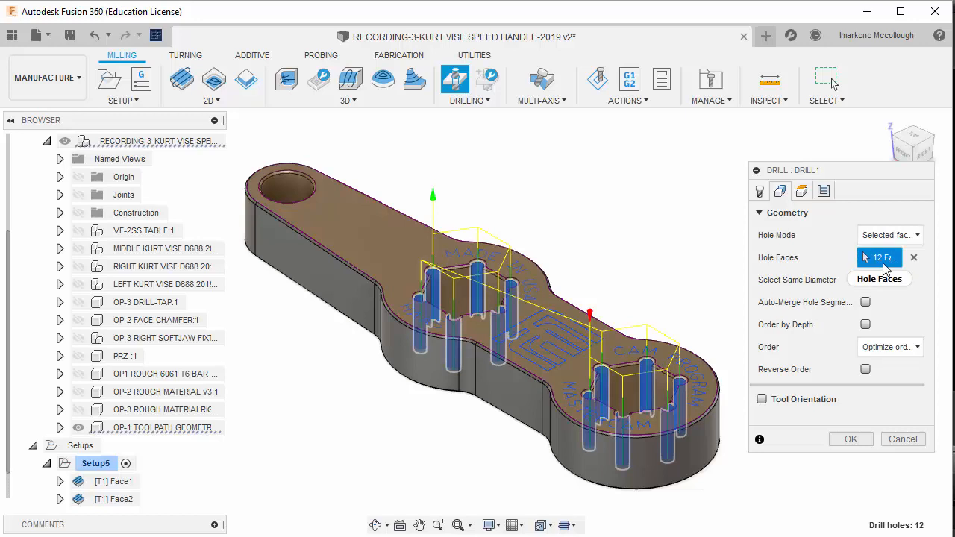
# Set the drill's top height from a selection, picking the upper face of the handle as the reference
pyautogui.click(802, 192)
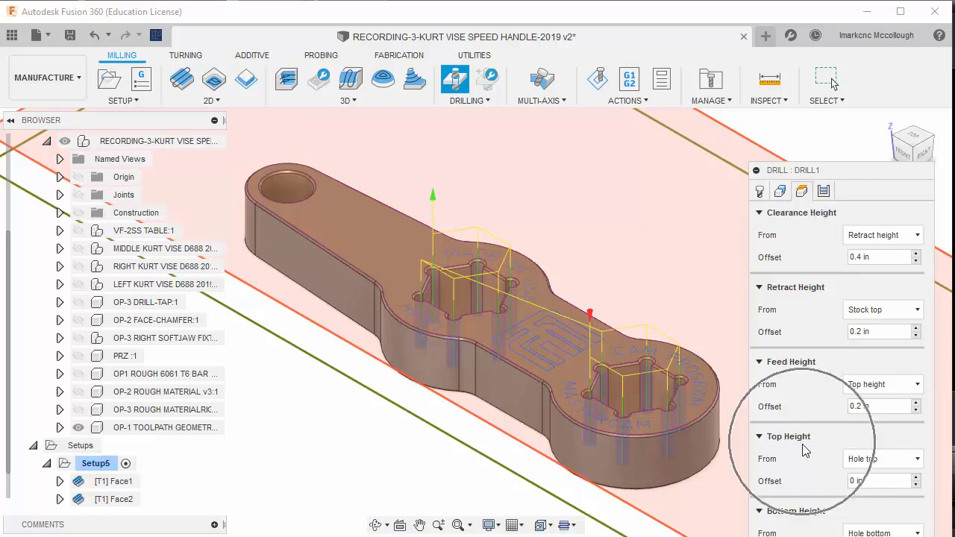
pyautogui.click(903, 461)
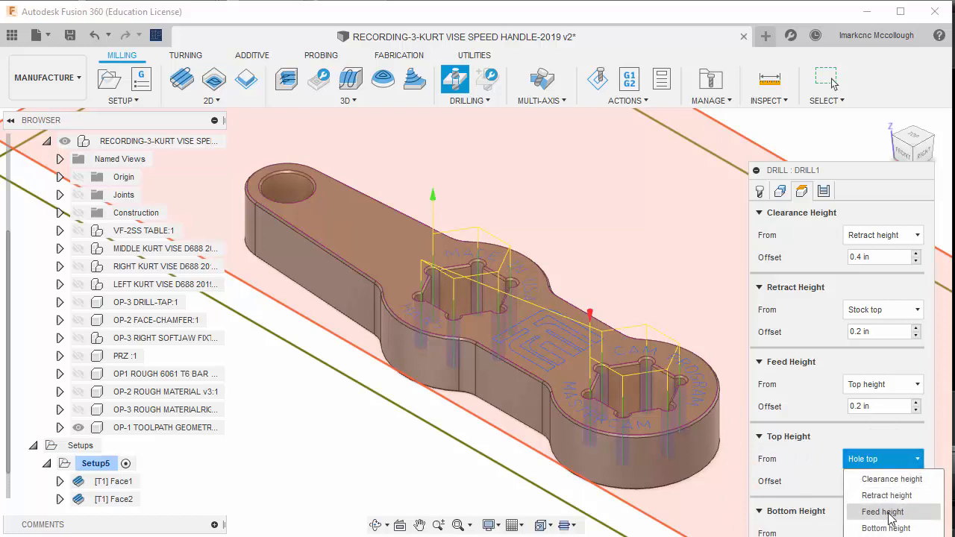
pyautogui.click(880, 536)
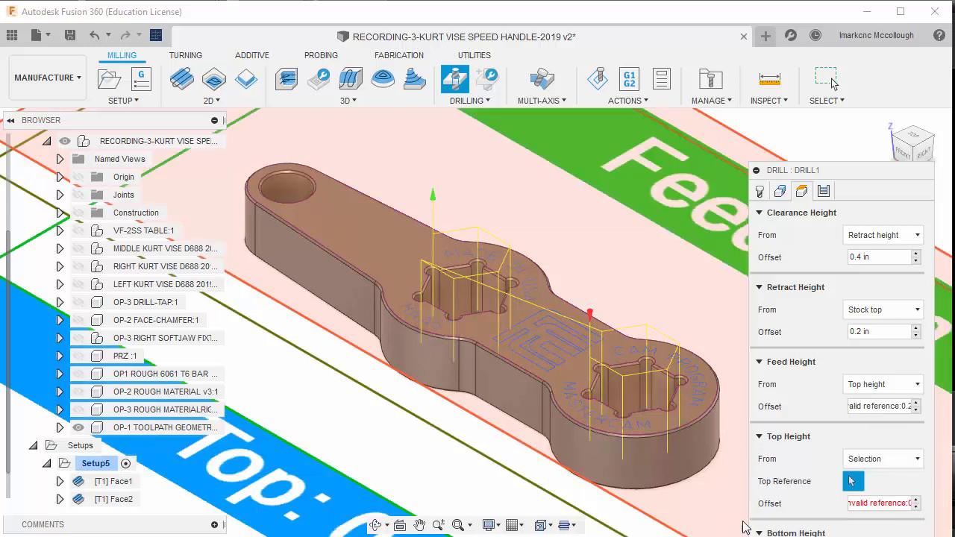
pyautogui.scroll(1, 686, 418)
pyautogui.scroll(-2, 685, 416)
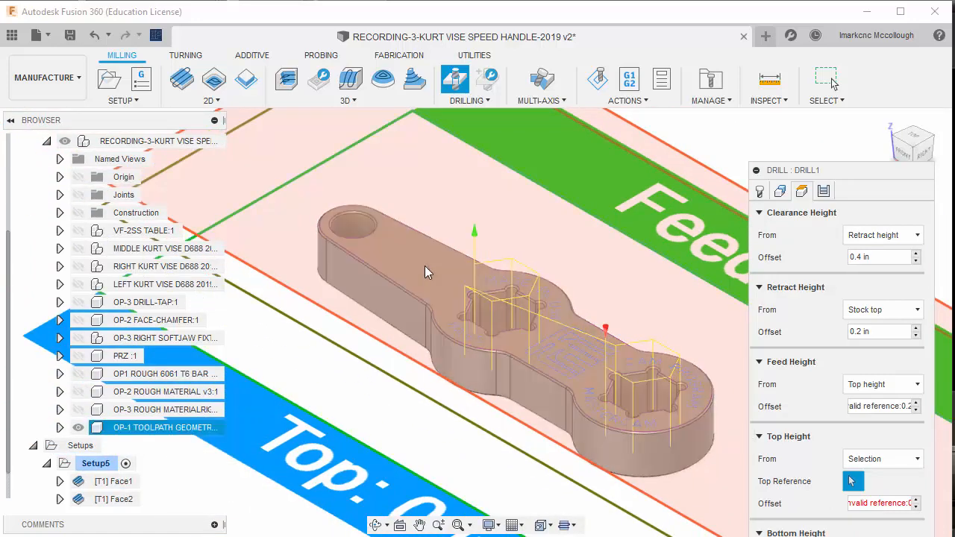
pyautogui.click(425, 266)
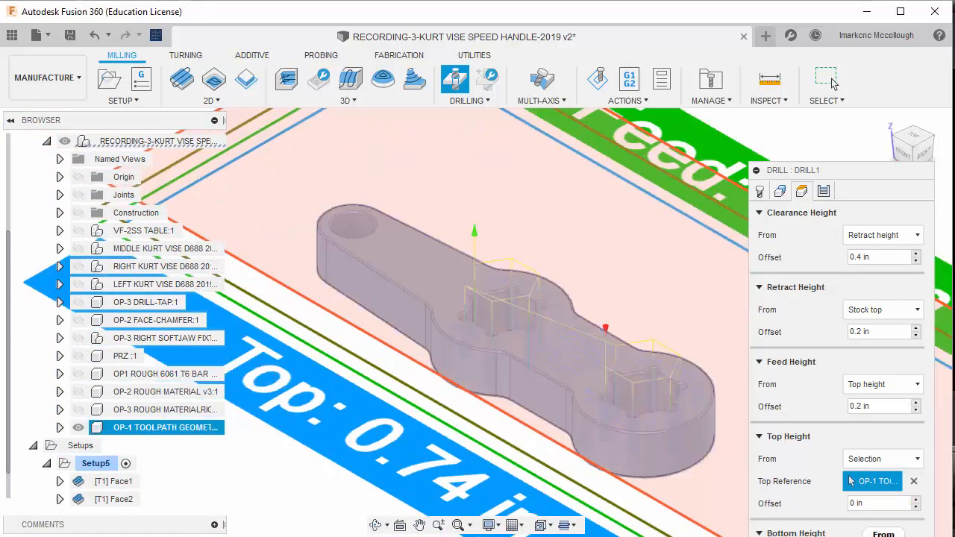
# Set the drill's bottom height from a selection, picking the underside face of the handle as the reference
pyautogui.click(884, 535)
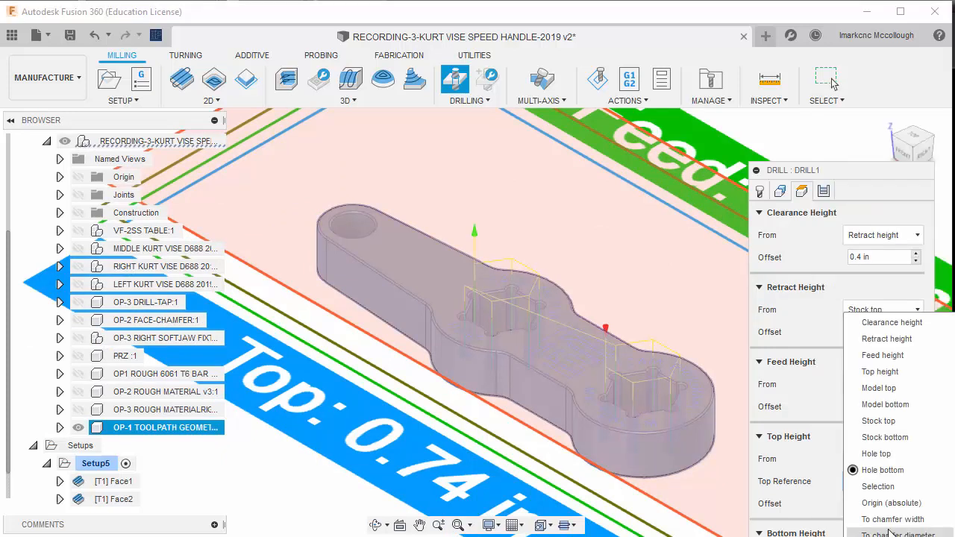
pyautogui.click(881, 487)
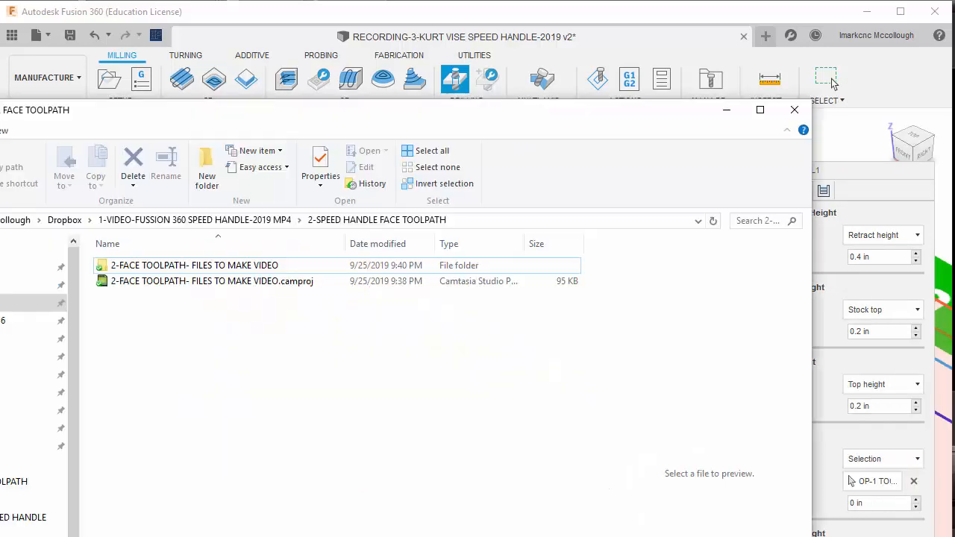
pyautogui.click(727, 112)
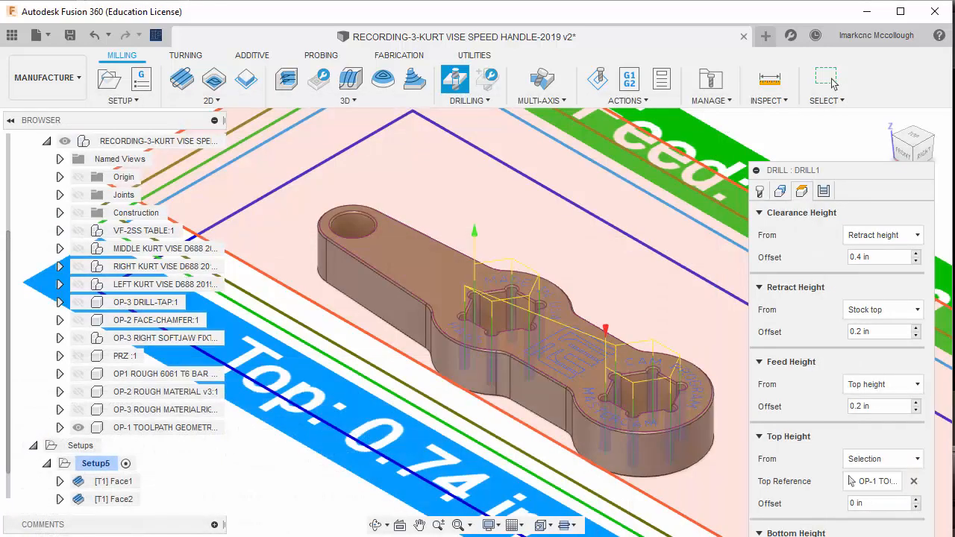
pyautogui.keyDown('shift'); pyautogui.moveTo(687, 502); pyautogui.dragTo(685, 393, button='middle'); pyautogui.keyUp('shift')
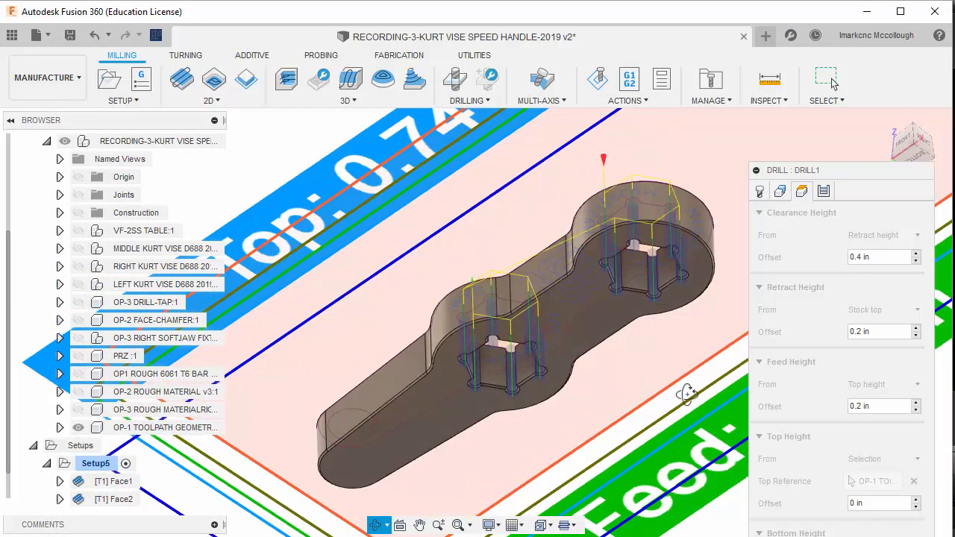
pyautogui.click(410, 408)
pyautogui.click(412, 405)
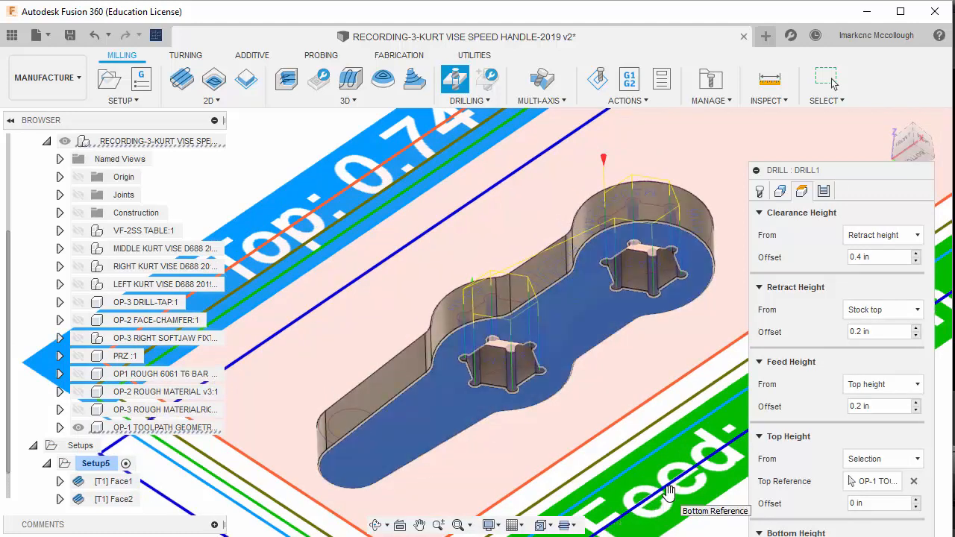
# Check the drill depth at the handle's underside, and accept the operation to generate its toolpath
pyautogui.keyDown('shift'); pyautogui.moveTo(639, 430); pyautogui.dragTo(668, 463, button='middle'); pyautogui.keyUp('shift')
pyautogui.scroll(5, 558, 397)
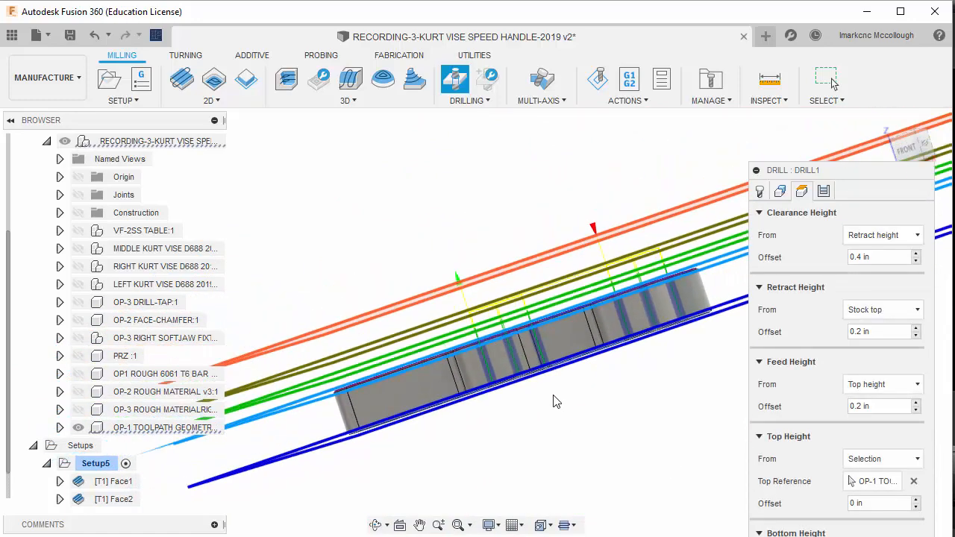
pyautogui.keyDown('shift'); pyautogui.moveTo(553, 389); pyautogui.dragTo(552, 294, button='middle'); pyautogui.keyUp('shift')
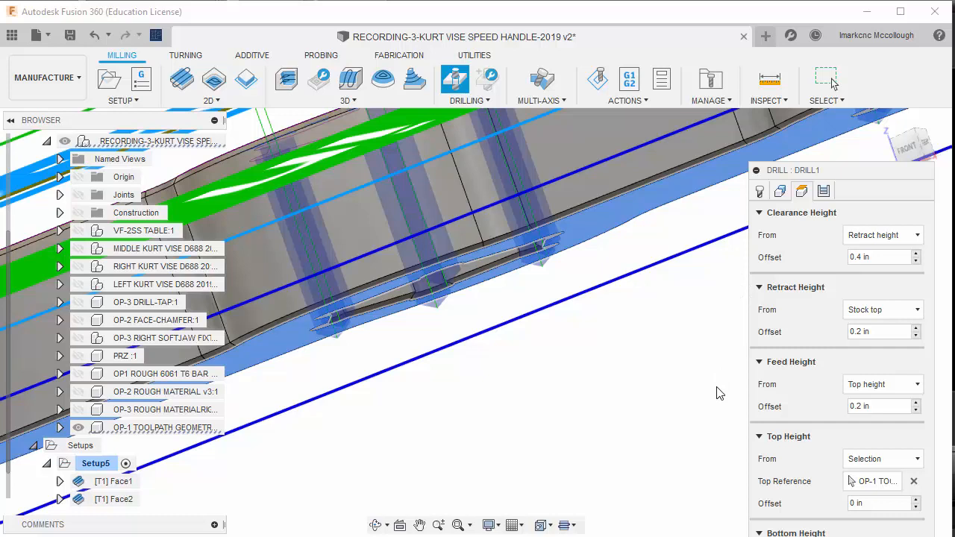
pyautogui.press('Return')
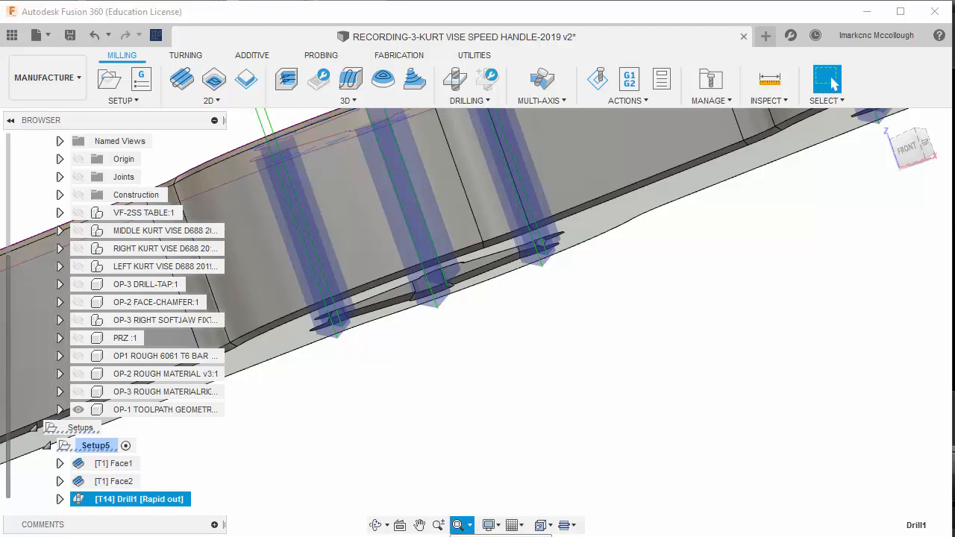
pyautogui.click(460, 526)
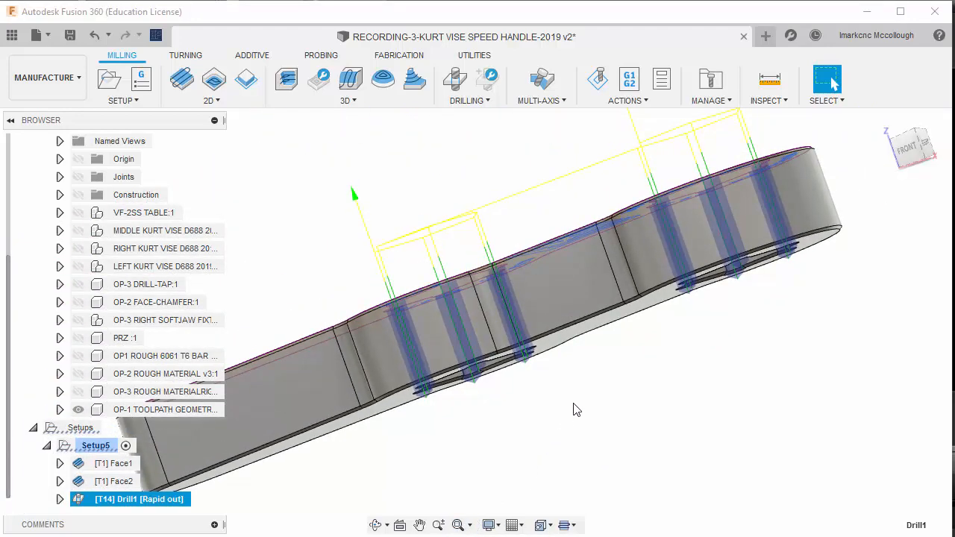
pyautogui.keyDown('shift'); pyautogui.moveTo(574, 405); pyautogui.dragTo(553, 443, button='middle'); pyautogui.keyUp('shift')
pyautogui.moveTo(554, 443); pyautogui.dragTo(559, 454)
pyautogui.press('Escape')
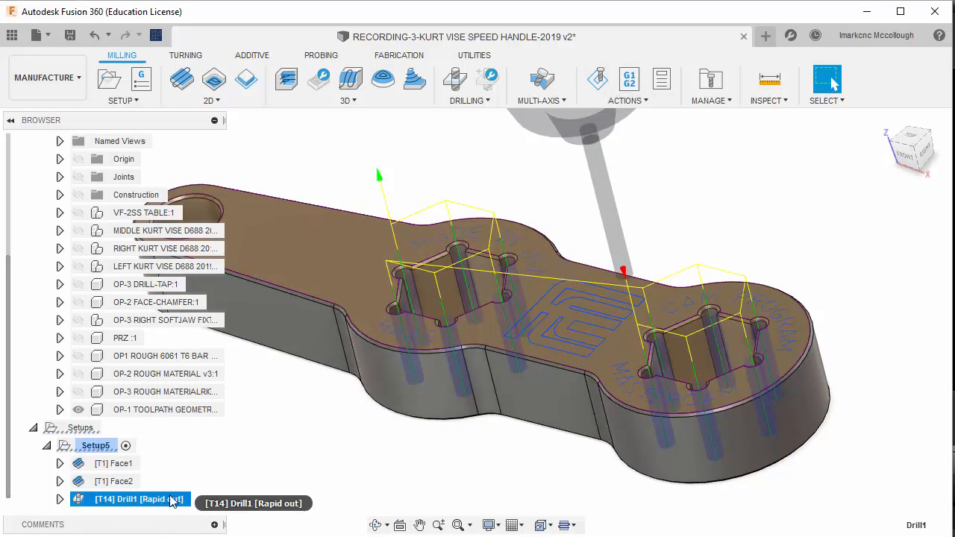
# Simulate the new drill operation through the first holes of the end hexagonal pocket, and pause the playback
pyautogui.click(599, 81)
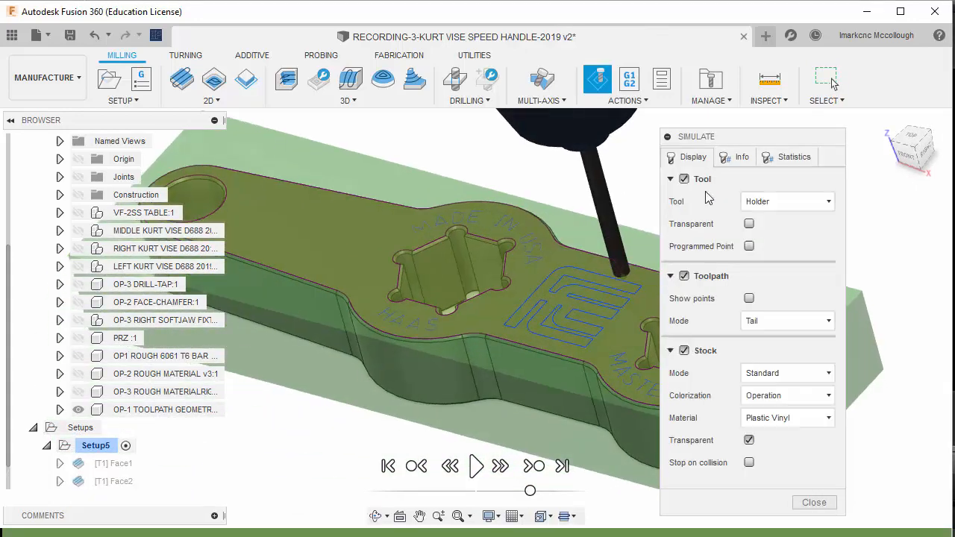
pyautogui.moveTo(785, 137); pyautogui.dragTo(191, 137)
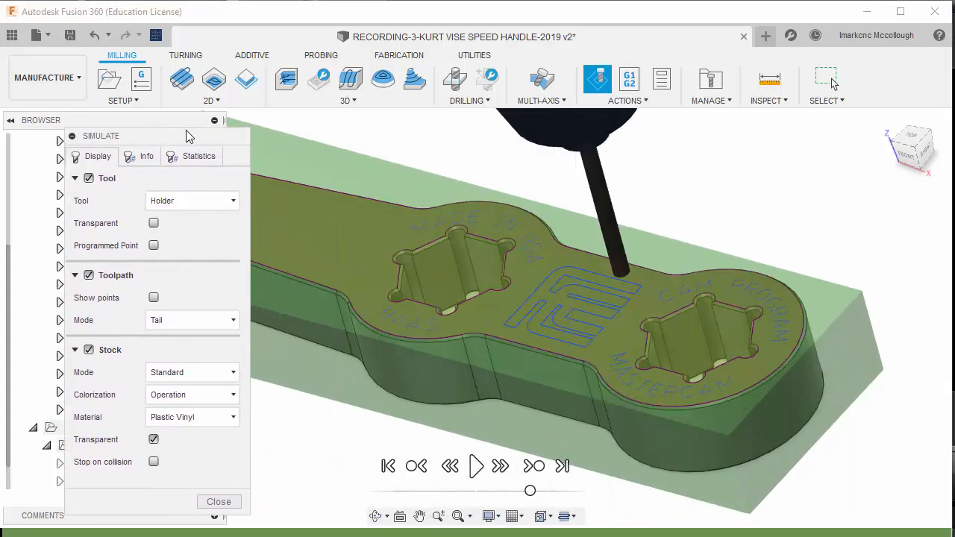
pyautogui.click(476, 468)
pyautogui.click(476, 468)
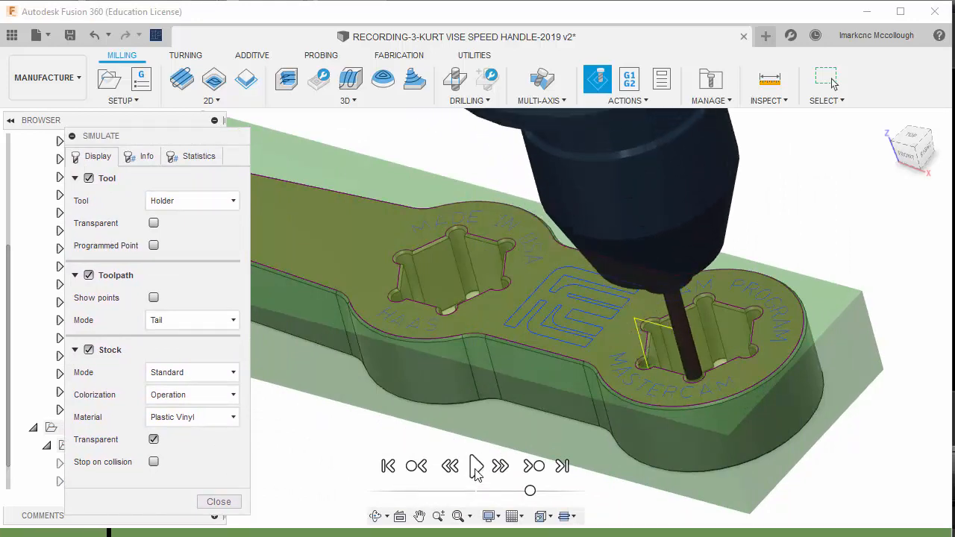
# Compare the simulated stock as solid and transparent, and resume the playback for a few more holes before pausing
pyautogui.click(153, 441)
pyautogui.moveTo(512, 336)
pyautogui.keyDown('shift'); pyautogui.mouseDown(button='middle')
pyautogui.moveTo(516, 362)
pyautogui.moveTo(521, 321)
pyautogui.moveTo(515, 332)
pyautogui.mouseUp(button='middle'); pyautogui.keyUp('shift')
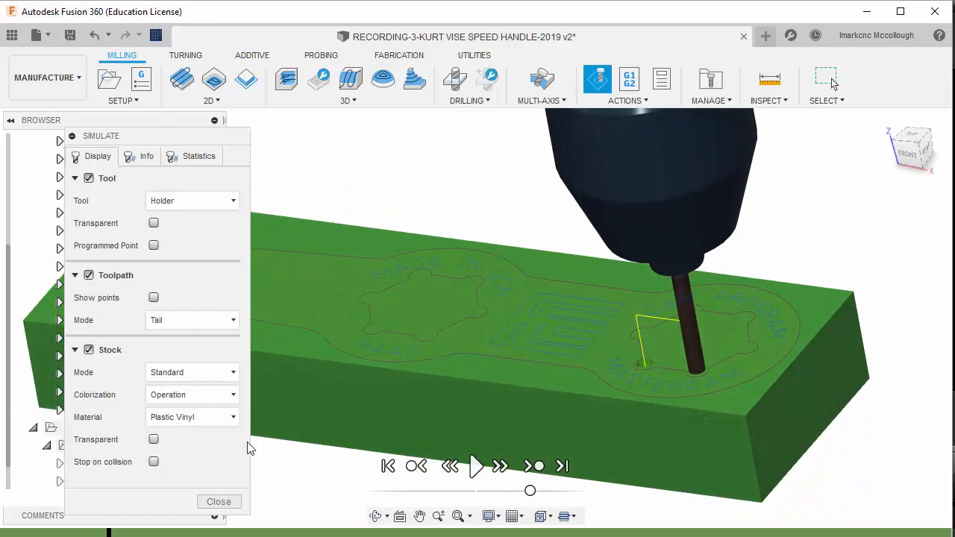
pyautogui.click(154, 439)
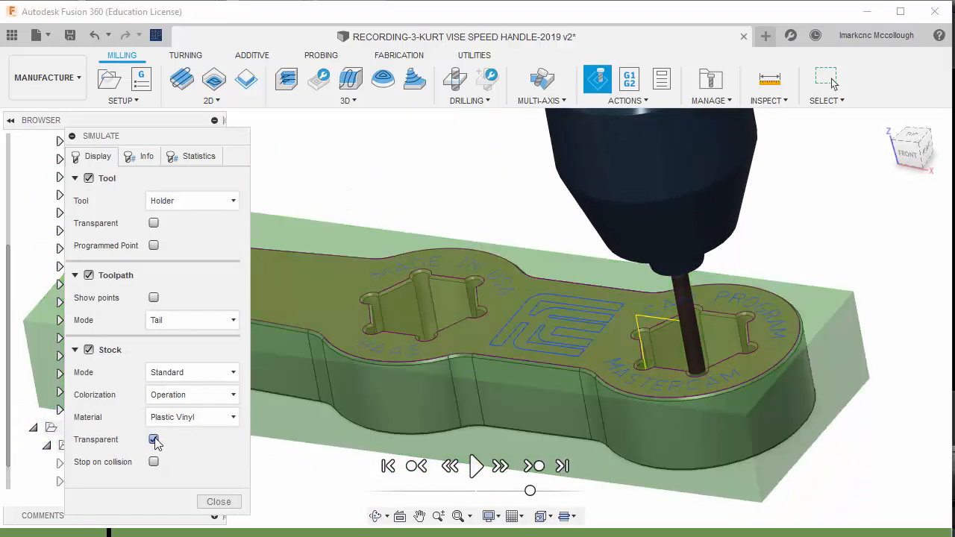
pyautogui.click(476, 466)
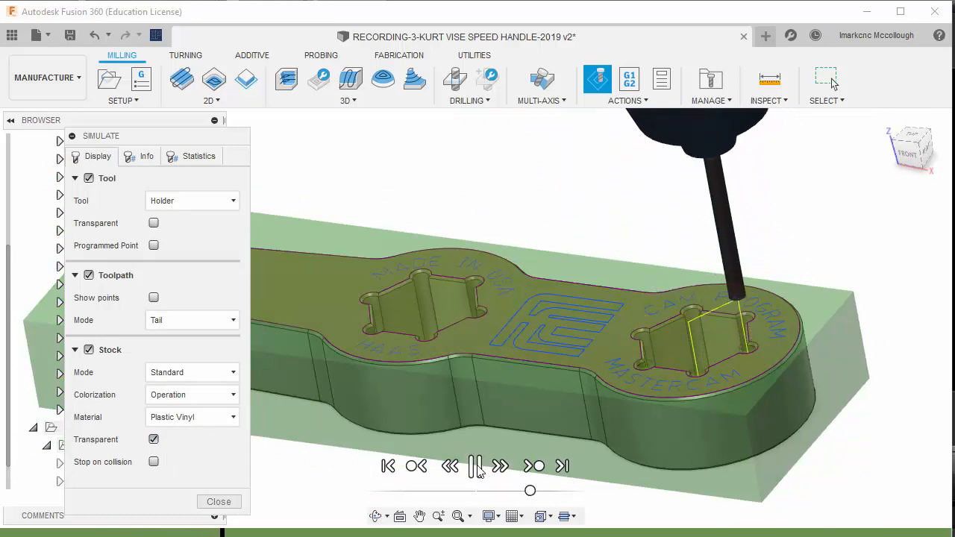
pyautogui.click(476, 467)
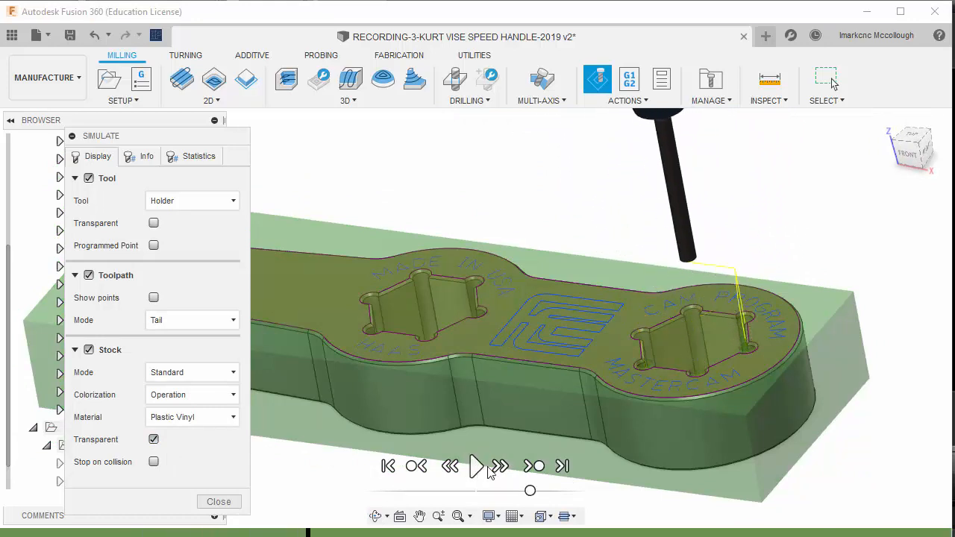
# Raise the simulation speed, run the drill through the remaining holes of the end hexagonal pocket, and pause the playback
pyautogui.moveTo(530, 491); pyautogui.dragTo(557, 490)
pyautogui.click(476, 466)
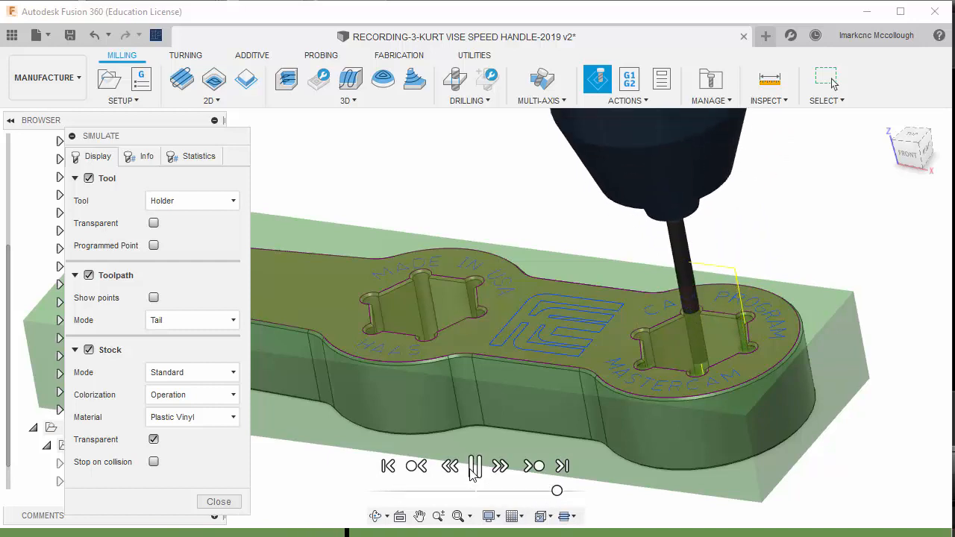
pyautogui.click(477, 466)
# Step the simulation forward move by move to the second hexagonal pocket, and resume the playback for its first holes
pyautogui.click(502, 467)
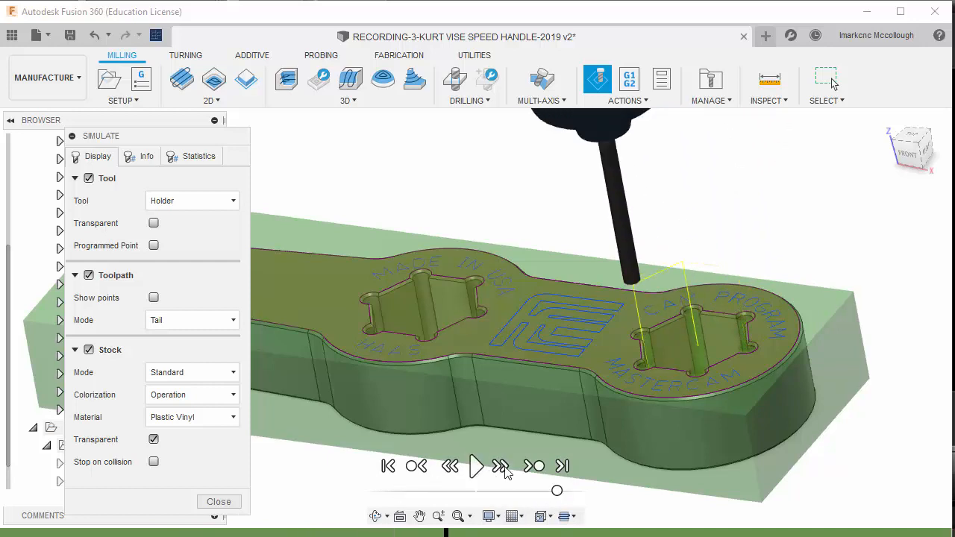
pyautogui.click(501, 466)
pyautogui.click(501, 466)
pyautogui.click(502, 466)
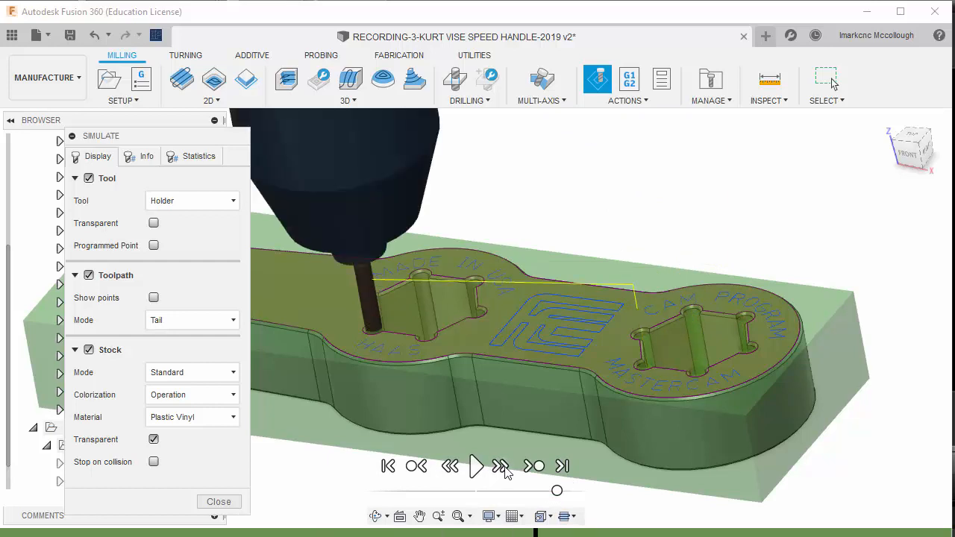
pyautogui.click(502, 466)
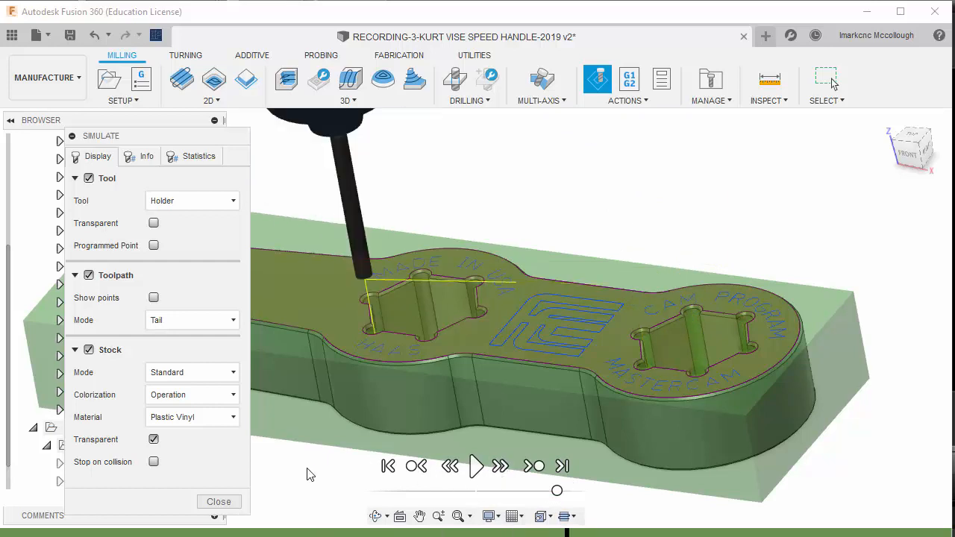
pyautogui.click(280, 457)
pyautogui.press('space')
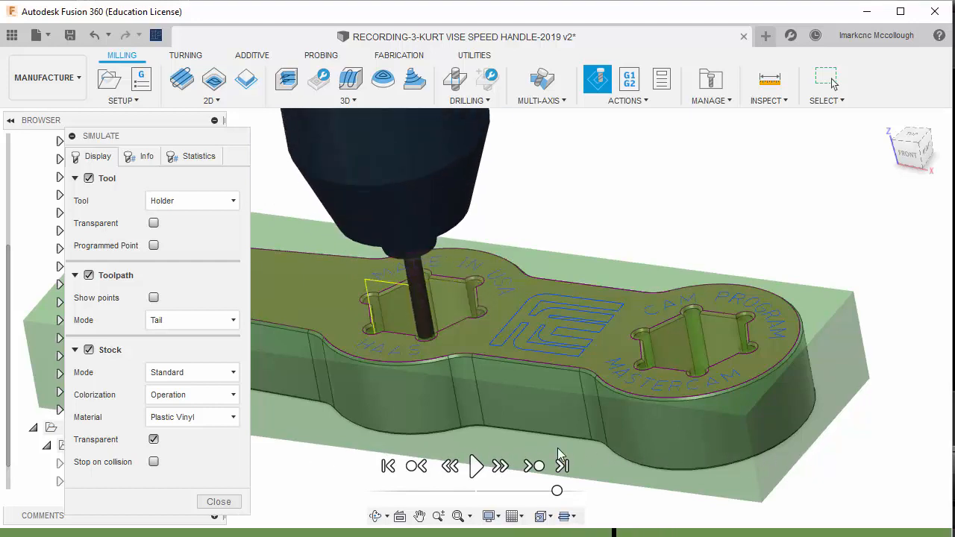
# Compare the toolpath display modes before position, after position and for operation in the simulation, and return the mode to Tail
pyautogui.click(173, 321)
pyautogui.click(179, 358)
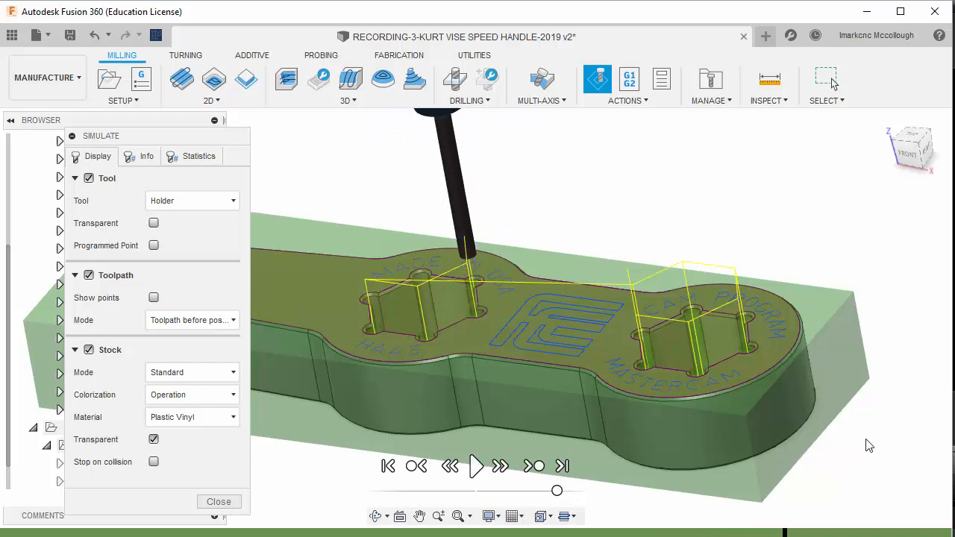
pyautogui.click(194, 320)
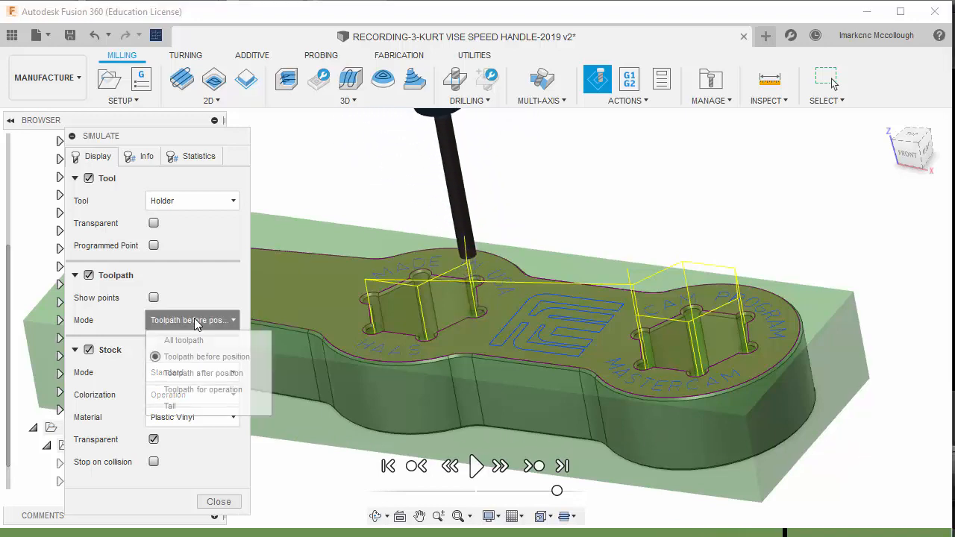
pyautogui.click(198, 374)
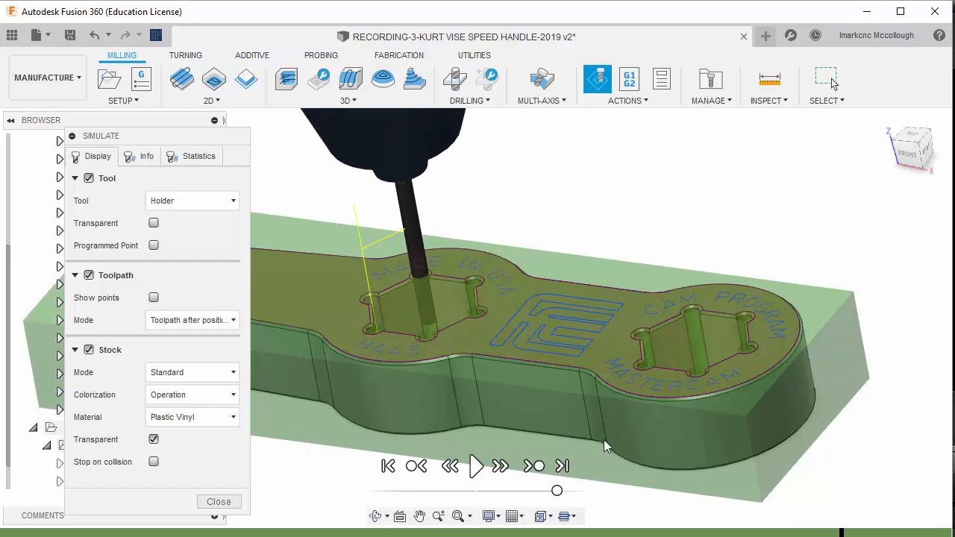
pyautogui.click(185, 321)
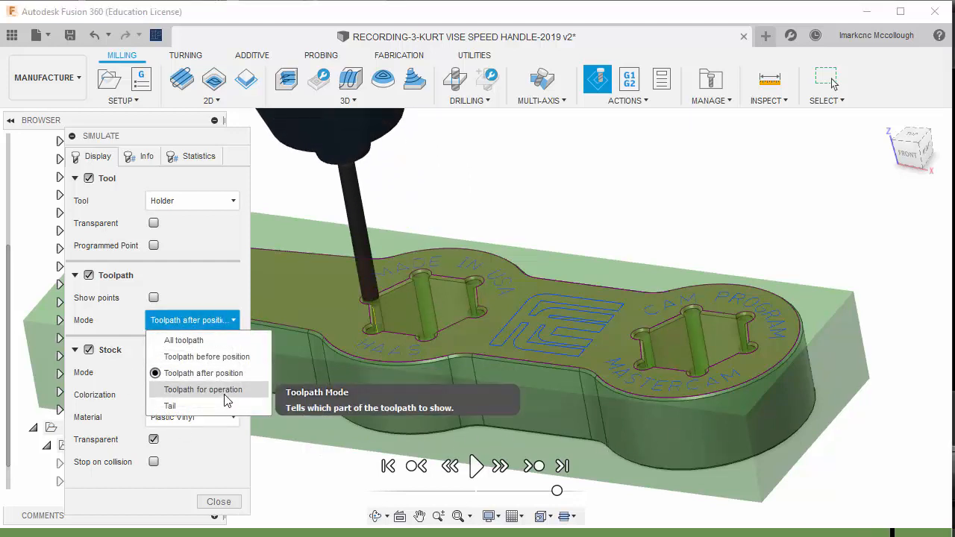
pyautogui.click(225, 394)
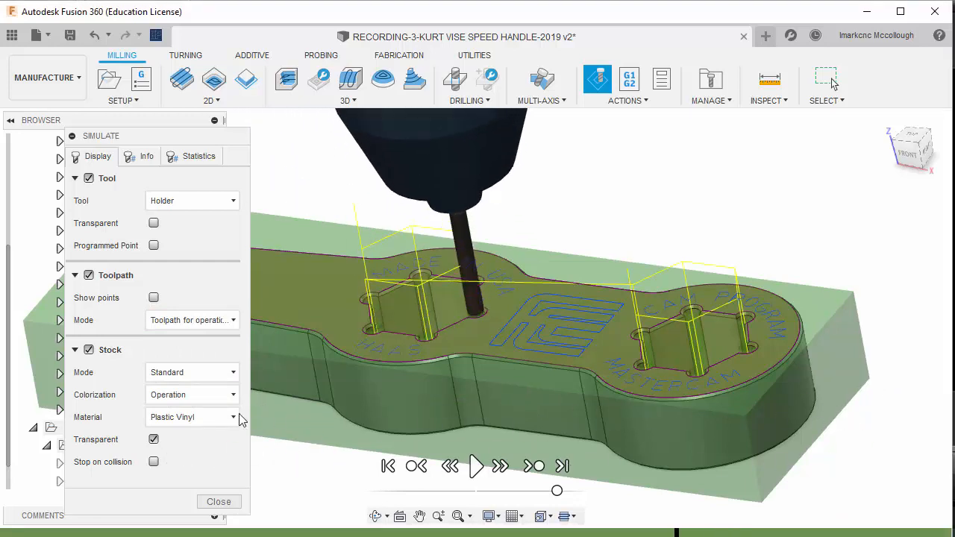
pyautogui.click(181, 320)
pyautogui.click(176, 387)
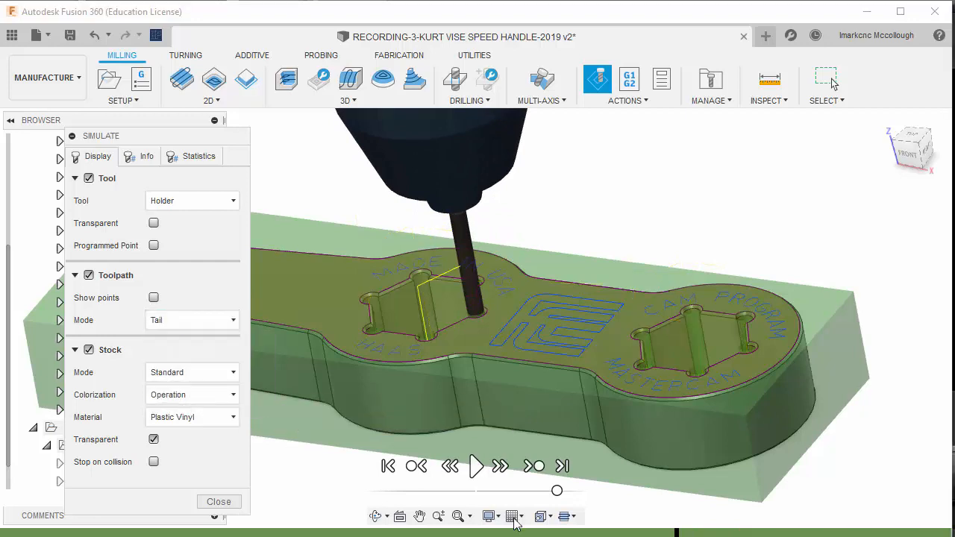
# Play the drill simulation through the last holes, close it, and view the finished toolpath in both hexagonal pockets from above
pyautogui.click(483, 469)
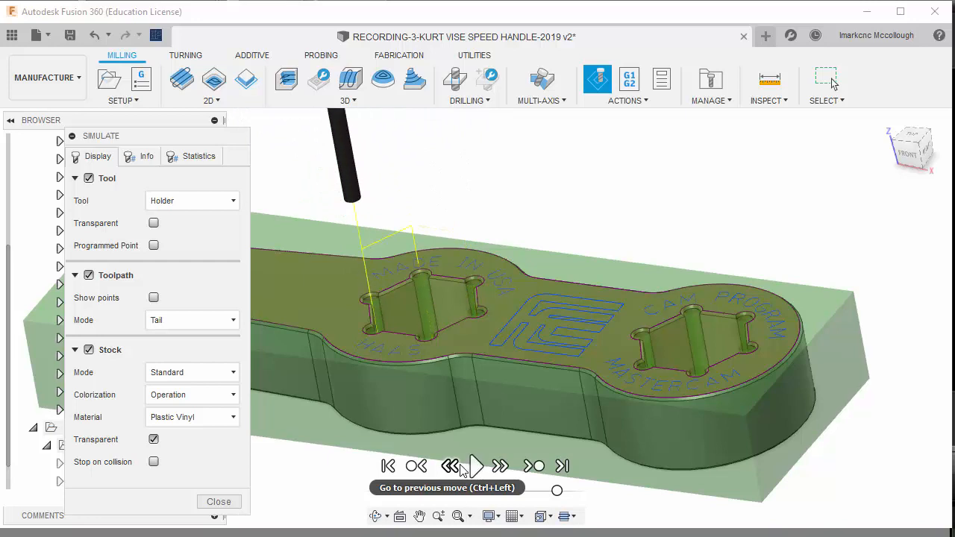
pyautogui.click(217, 502)
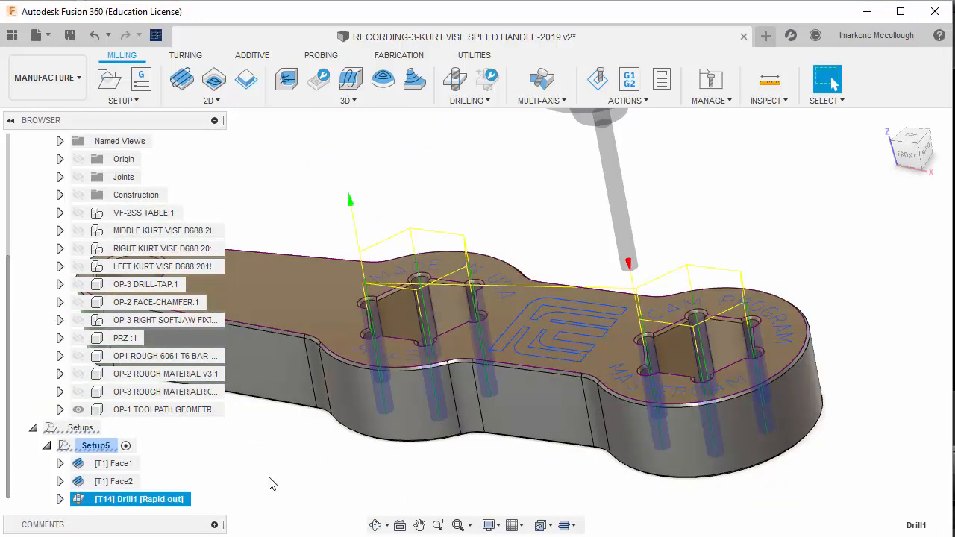
pyautogui.keyDown('shift'); pyautogui.moveTo(390, 402); pyautogui.dragTo(400, 438, button='middle'); pyautogui.keyUp('shift')
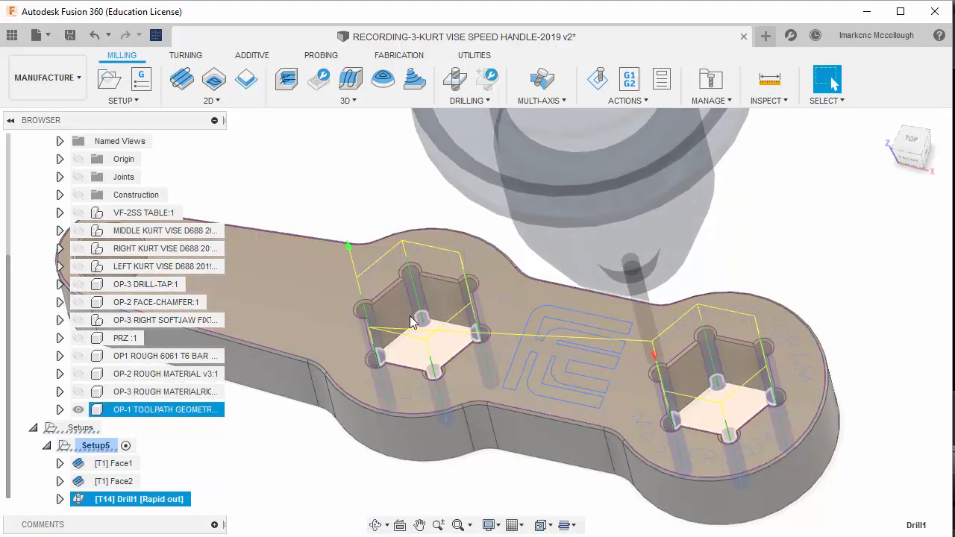